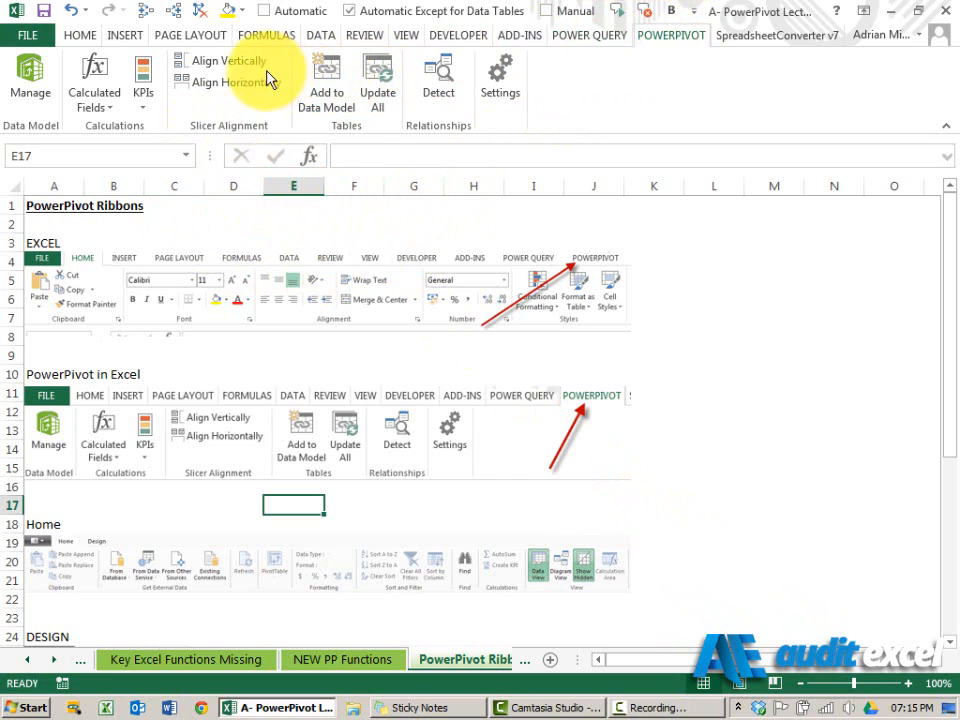
Open the PowerPivot data model window on the EPL table
left_click(27, 88)
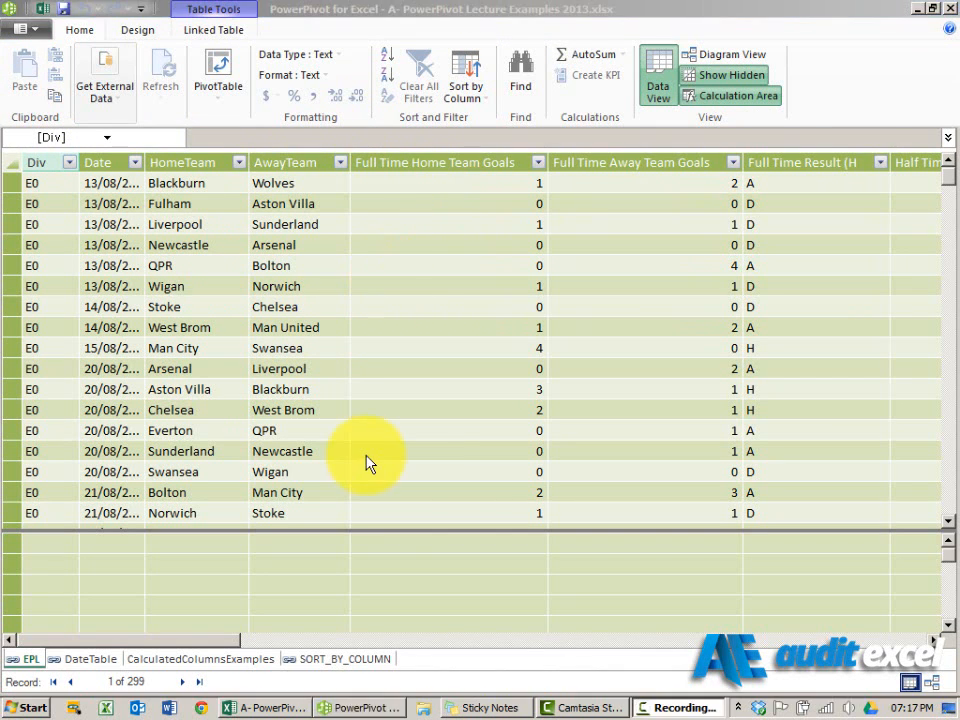
left_click(360, 435)
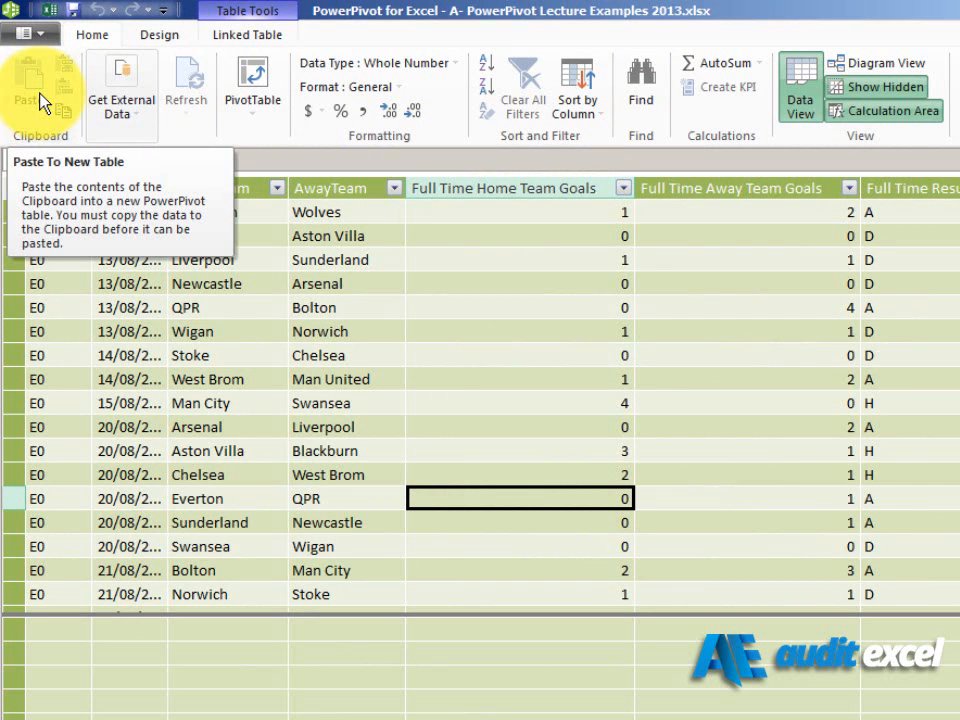
left_click(125, 111)
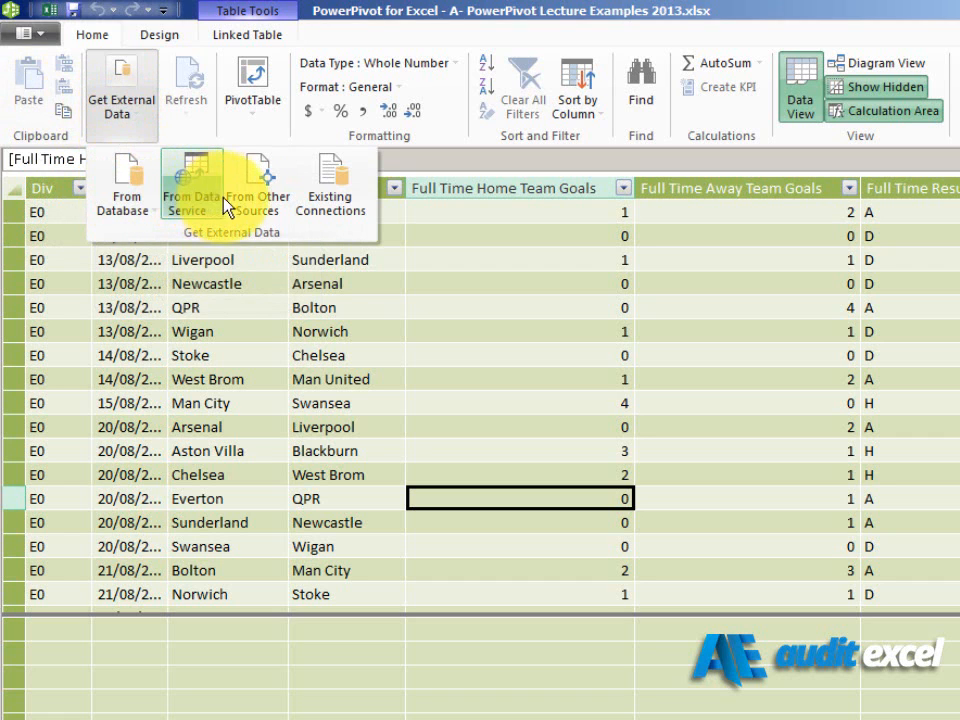
left_click(193, 122)
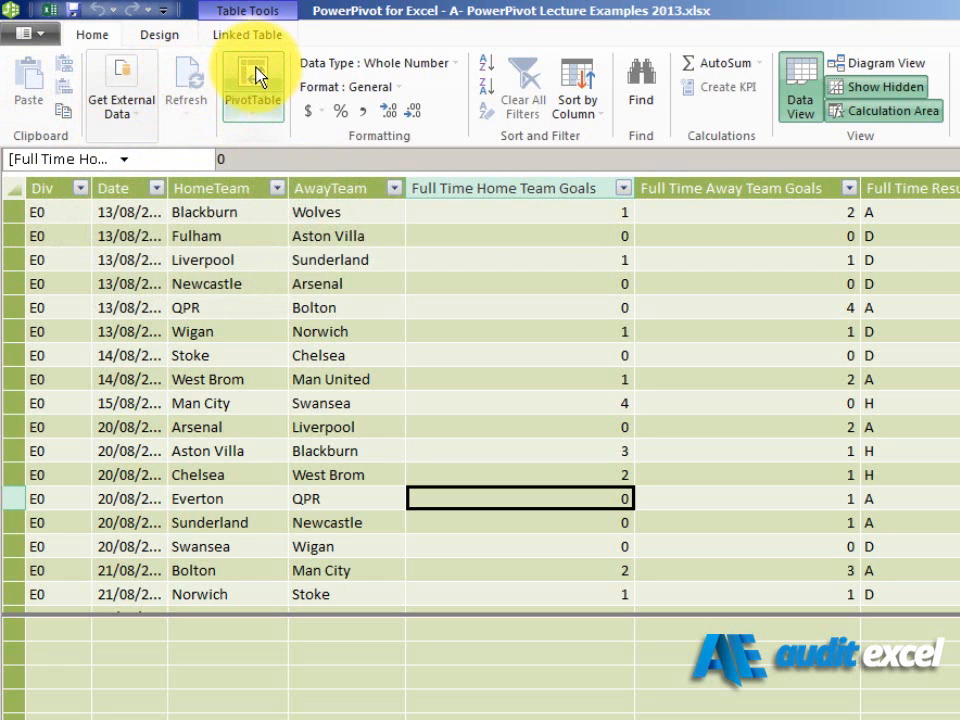
left_click(253, 108)
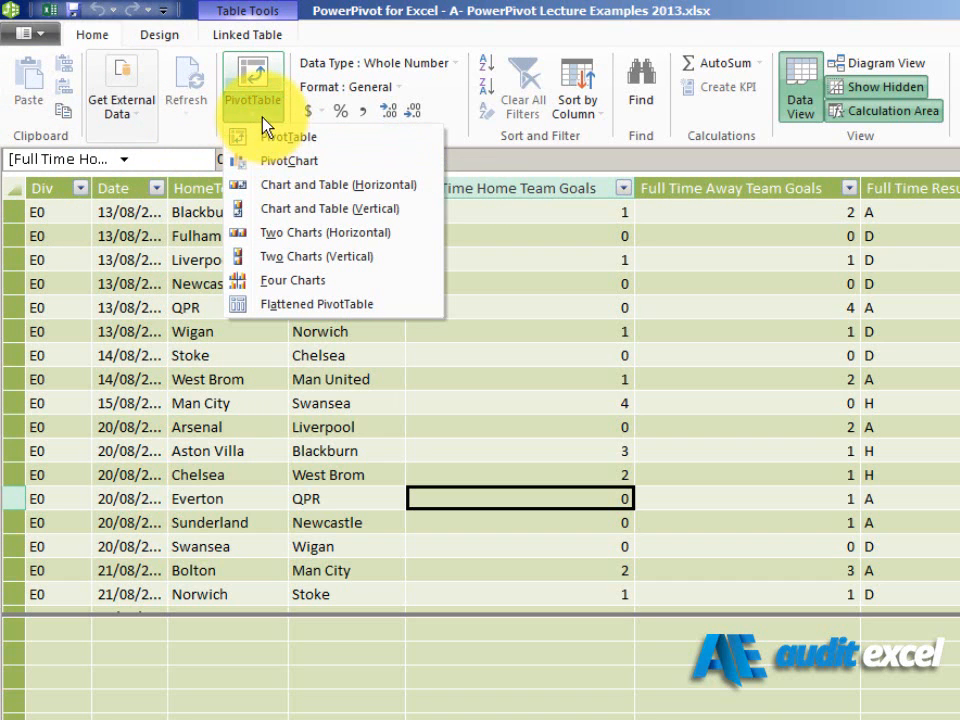
left_click(260, 120)
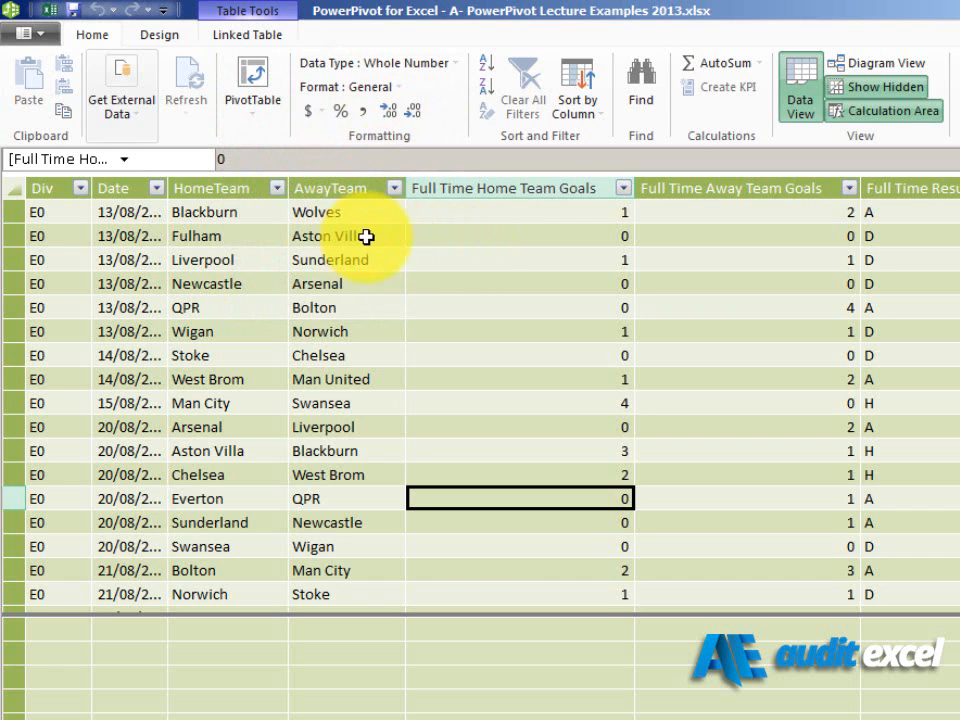
Show the Full Time Home Team Goals column with two decimal places, and return it to whole numbers
left_click(482, 234)
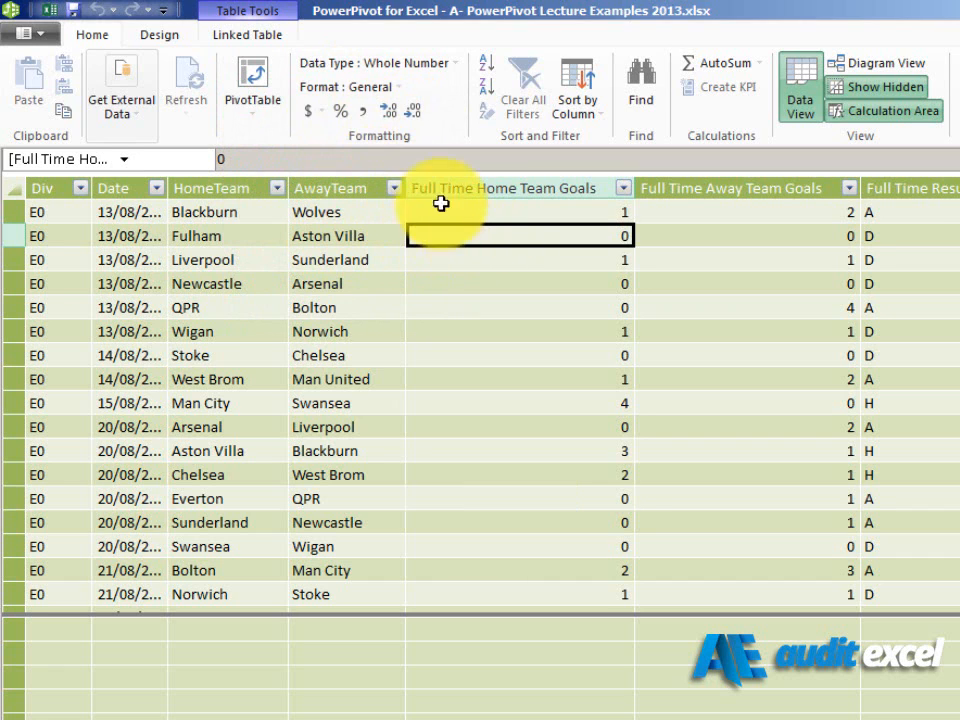
left_click(389, 116)
left_click(389, 116)
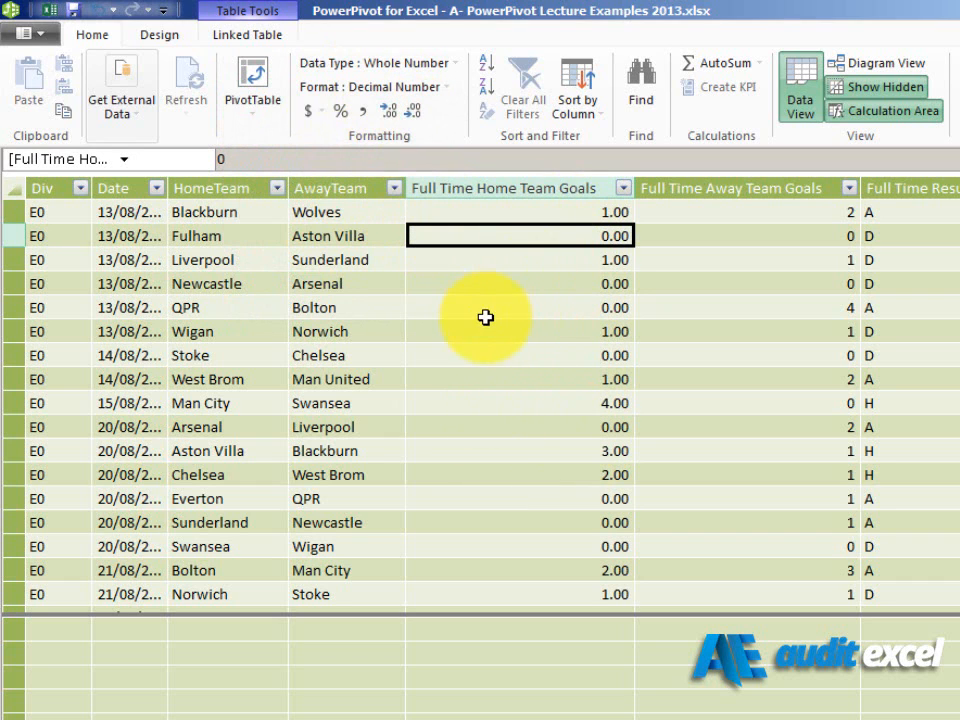
left_click(413, 114)
left_click(412, 115)
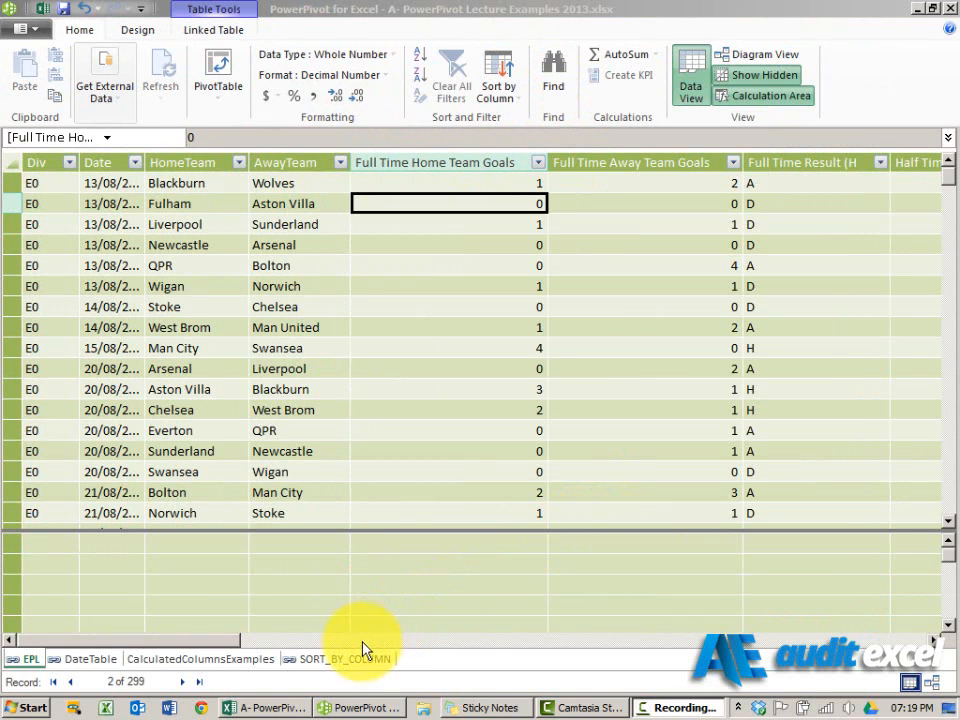
Open the SORT_BY_COLUMN table and sort its Day of Week Name column alphabetically from A to Z
left_click(362, 652)
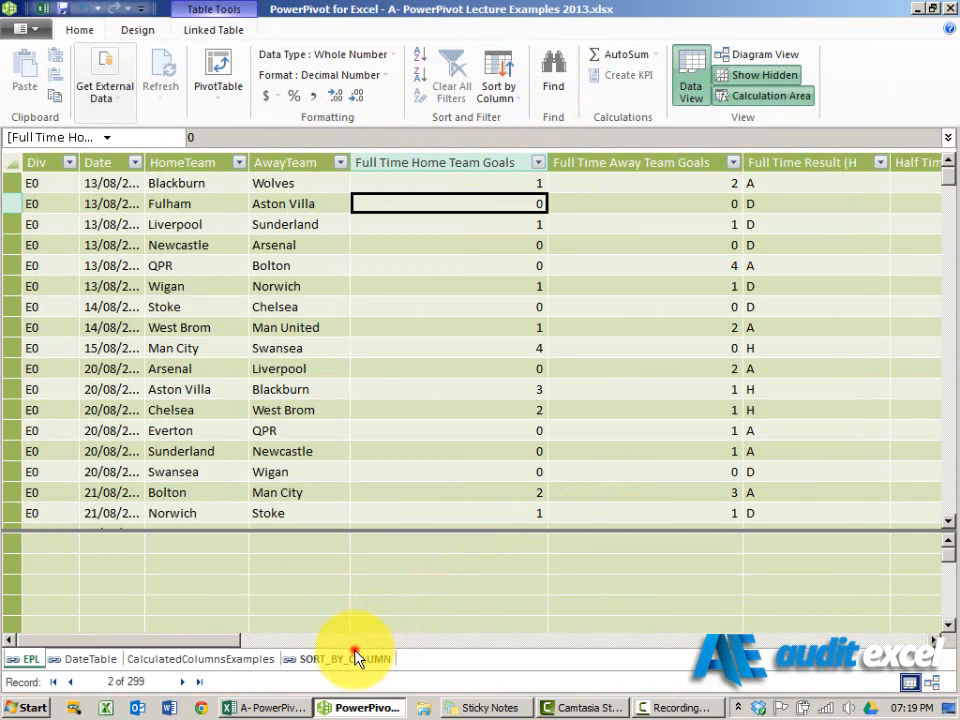
left_click(340, 657)
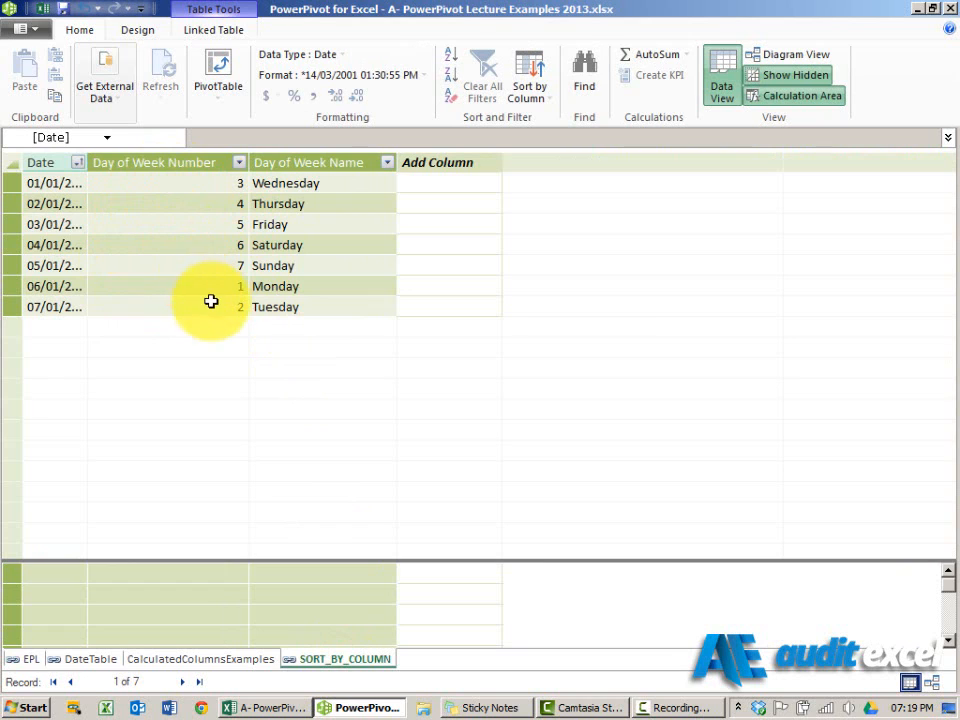
left_click(349, 183)
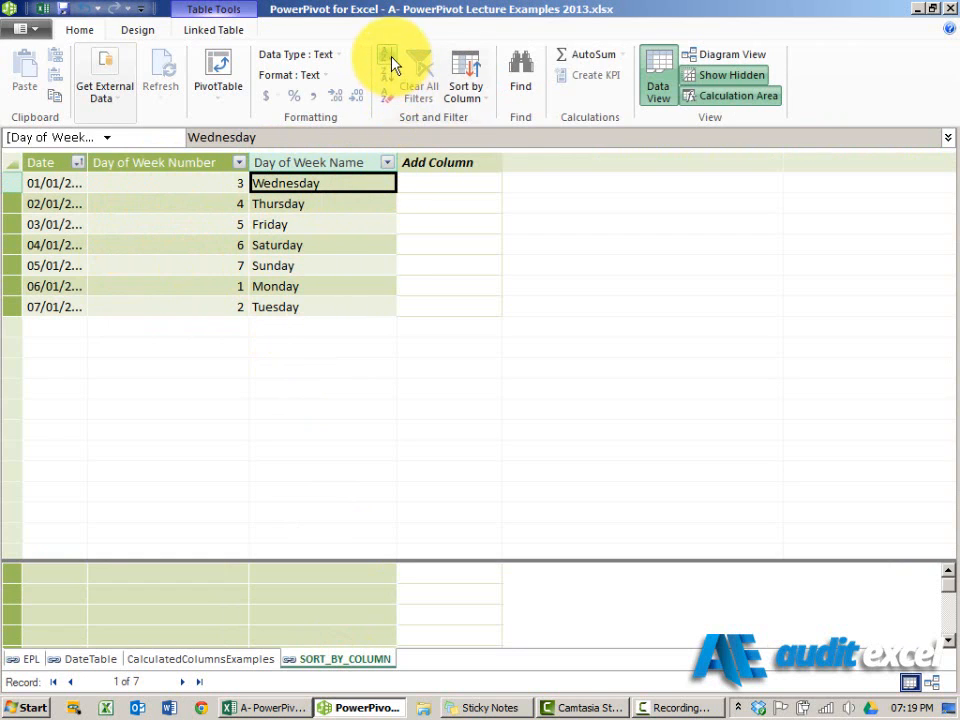
left_click(391, 63)
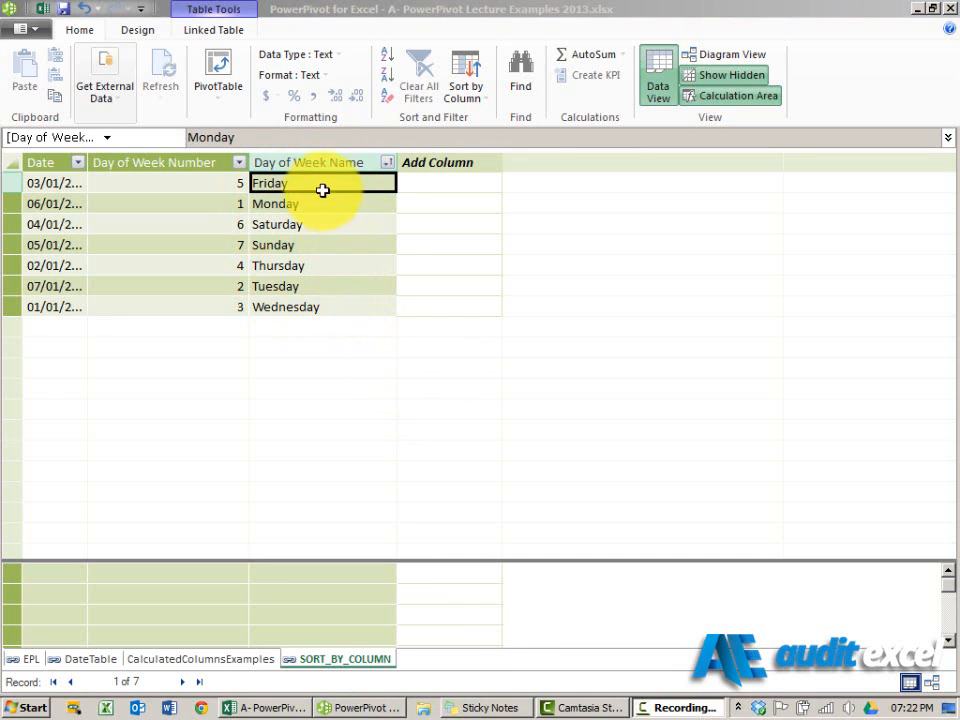
Define the Day of Week Name column to be sorted by the Day of Week Number column
left_click(322, 190)
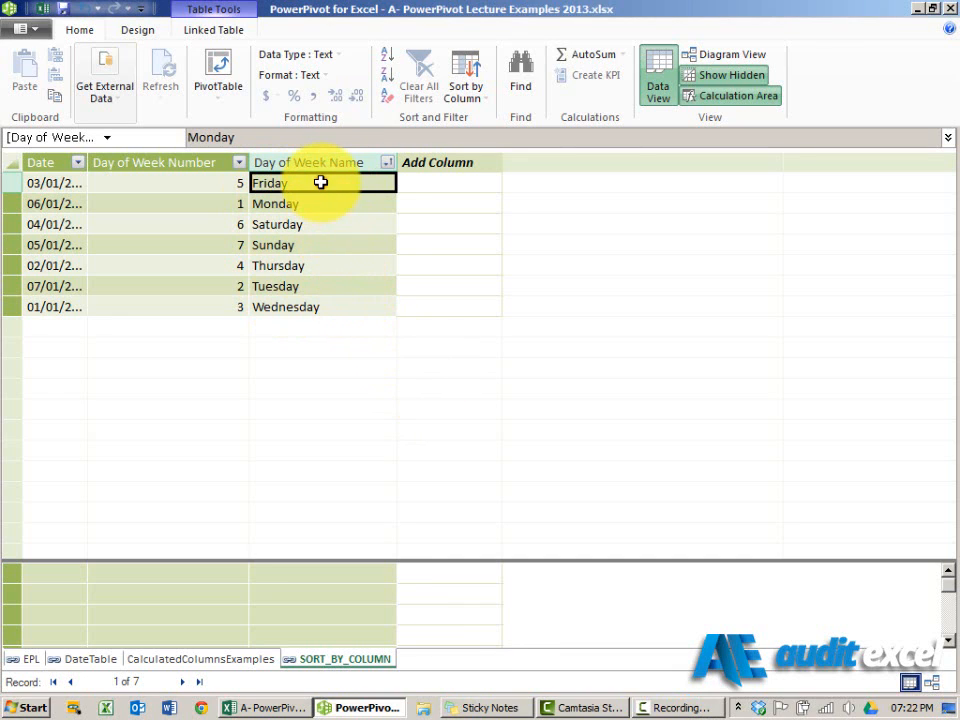
left_click(464, 99)
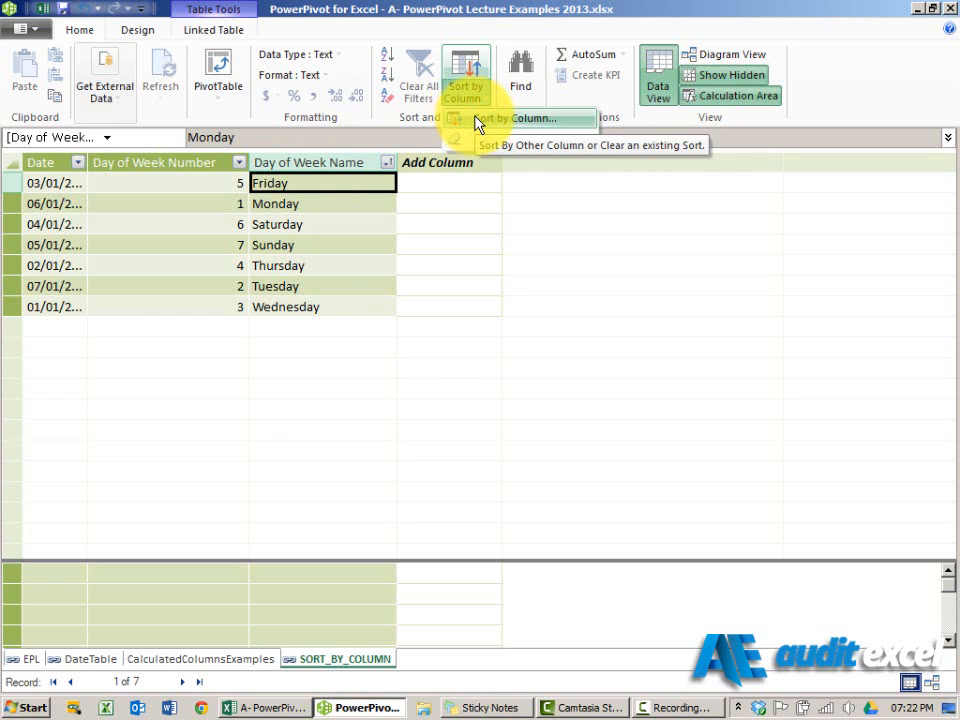
left_click(477, 121)
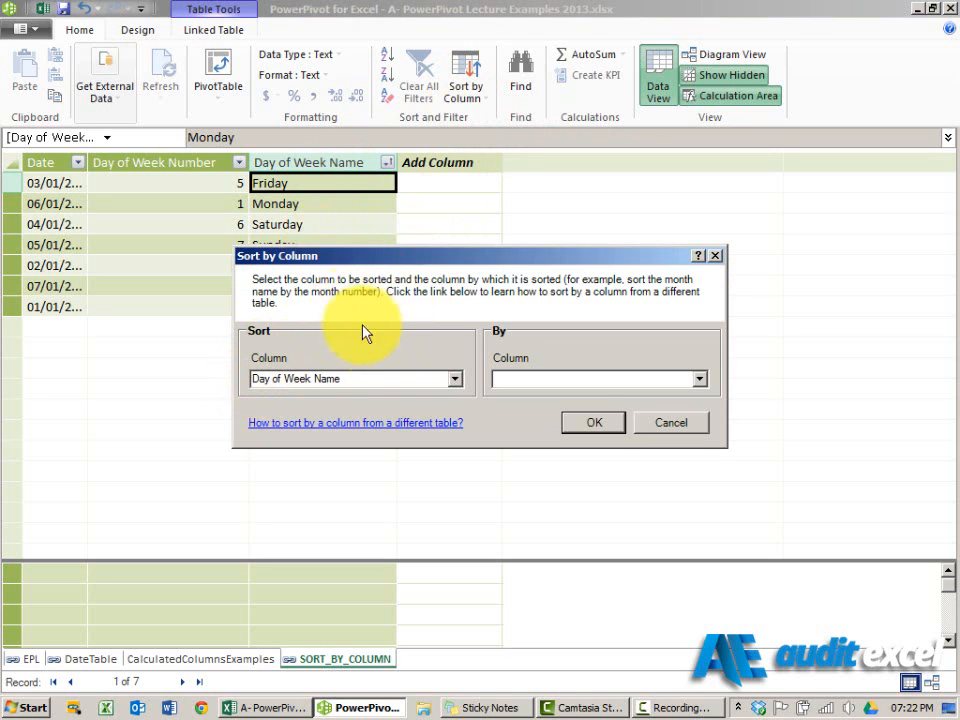
left_click(699, 379)
left_click(645, 410)
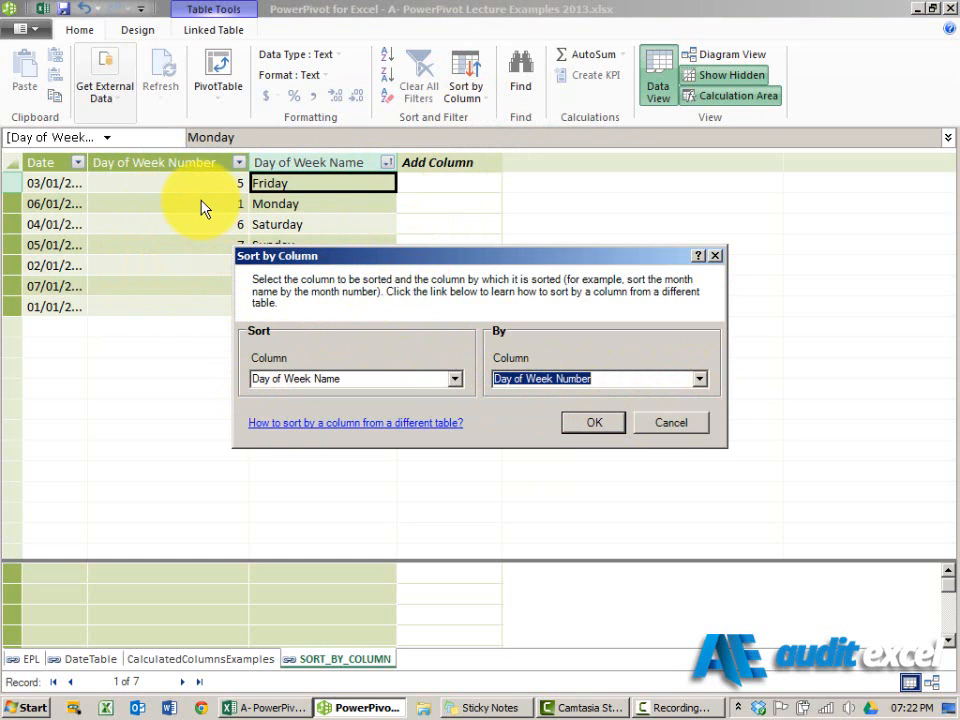
left_click(585, 424)
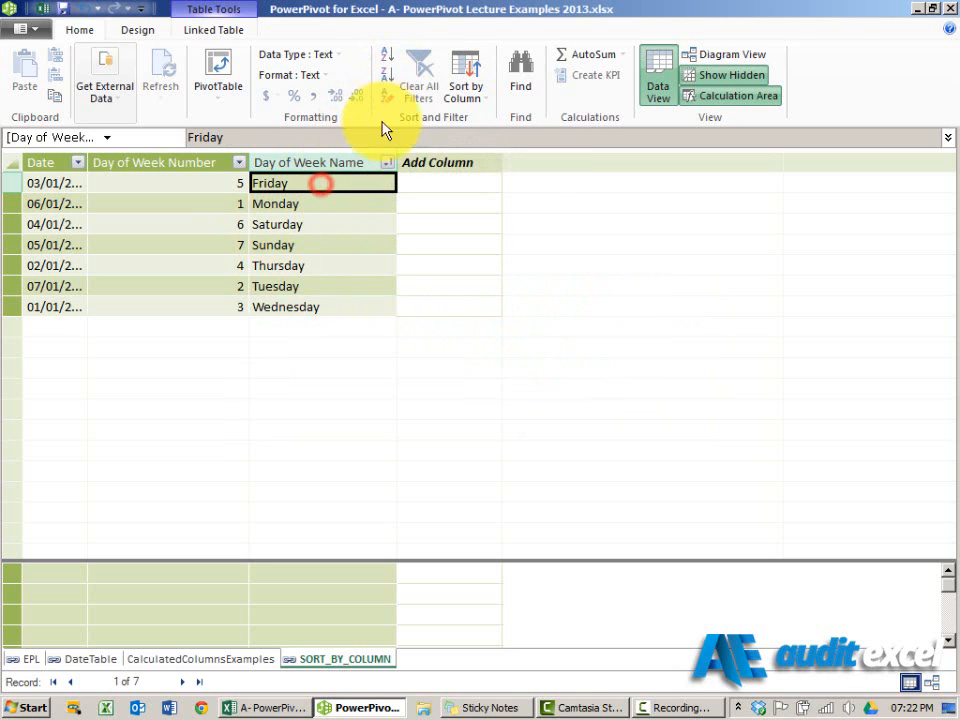
Sort the Day of Week Name column in descending order, and return it to ascending order
left_click(391, 79)
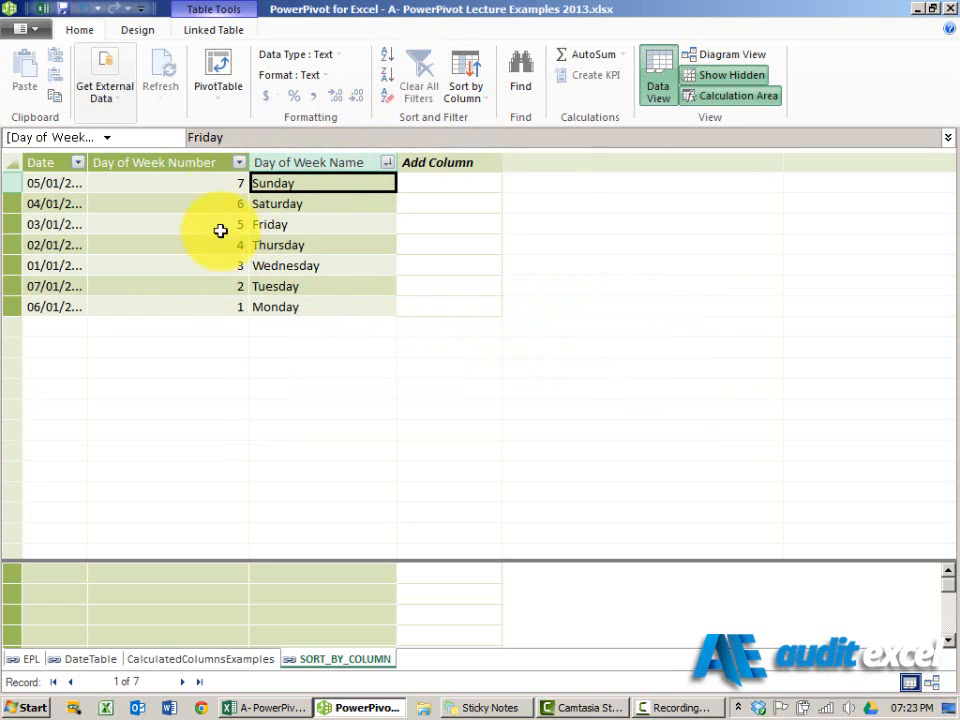
left_click(387, 59)
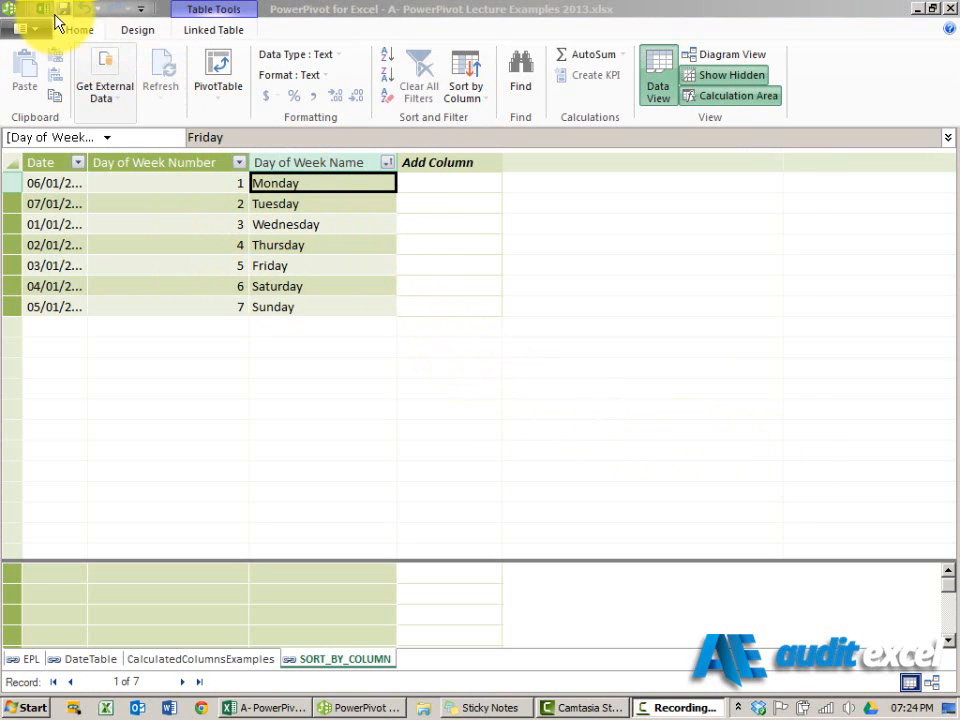
Search the model's metadata for "number", go through the first two matching columns and close the search
left_click(518, 85)
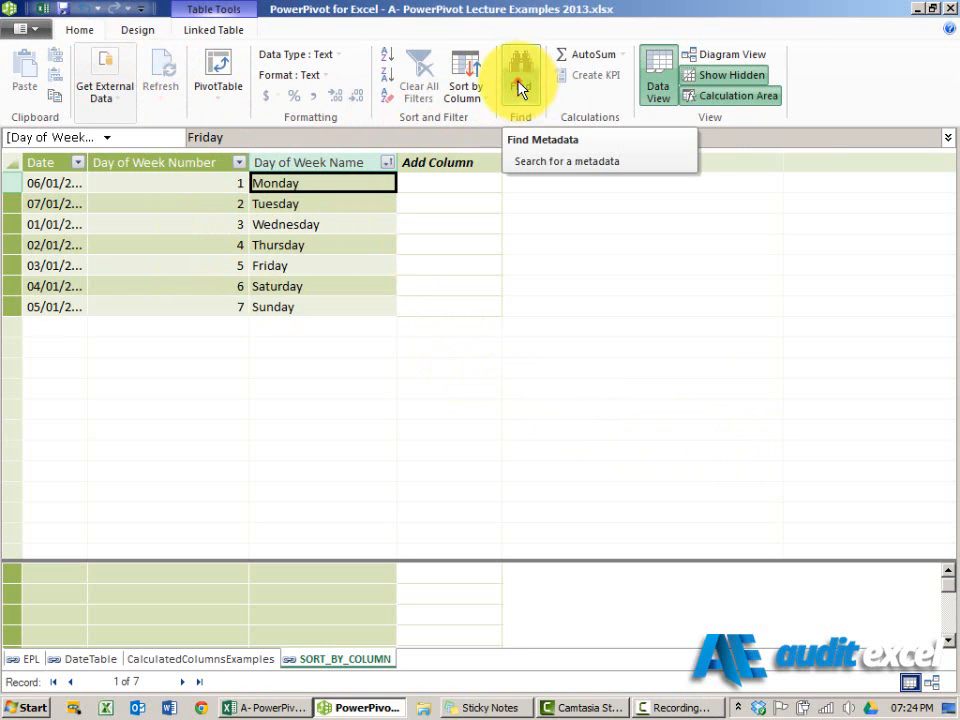
left_click(518, 87)
left_click_drag(424, 156, 742, 185)
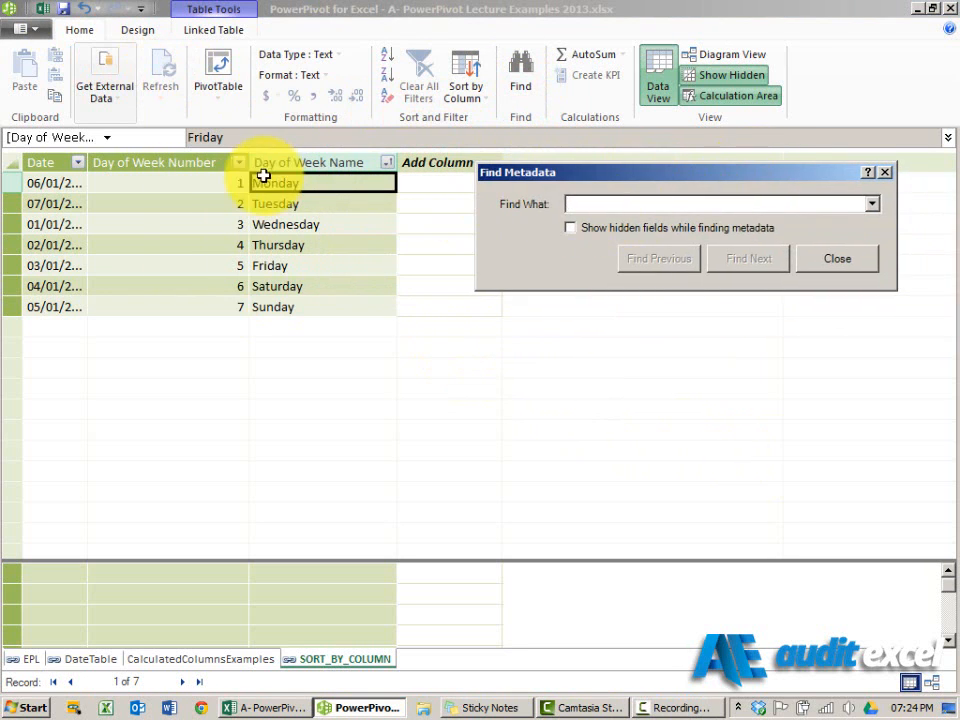
left_click(619, 205)
type("number")
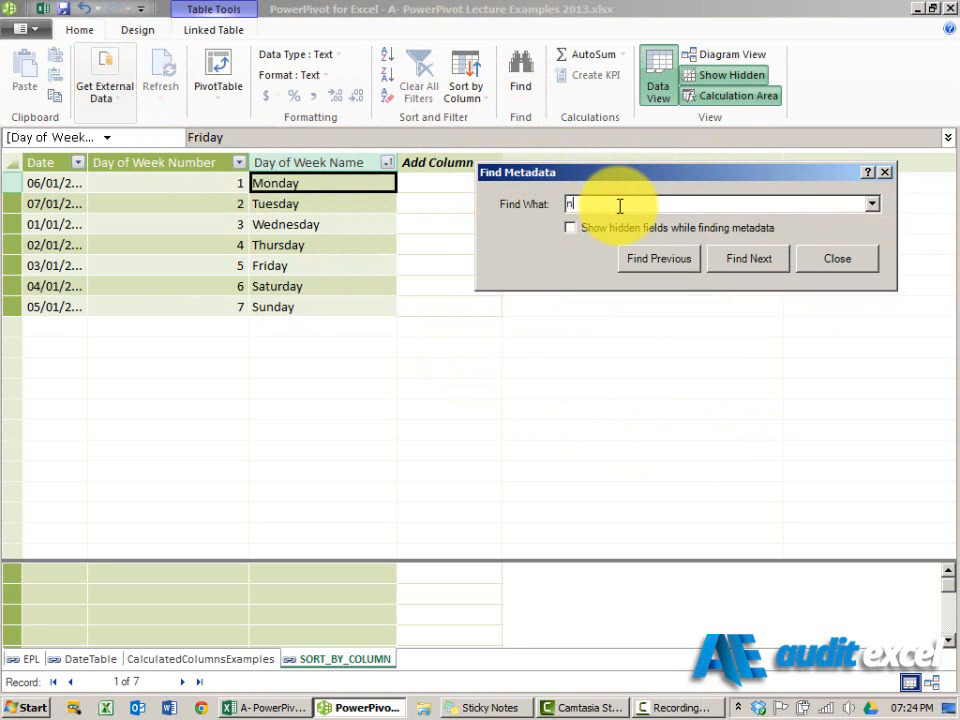
left_click(744, 261)
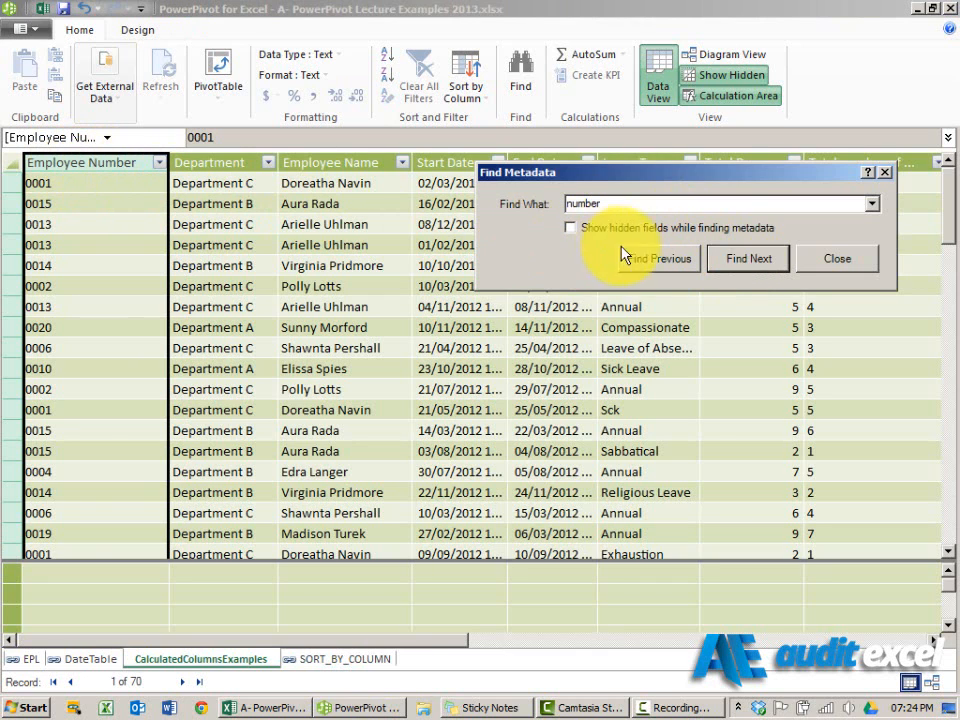
left_click(729, 258)
left_click_drag(683, 175, 649, 247)
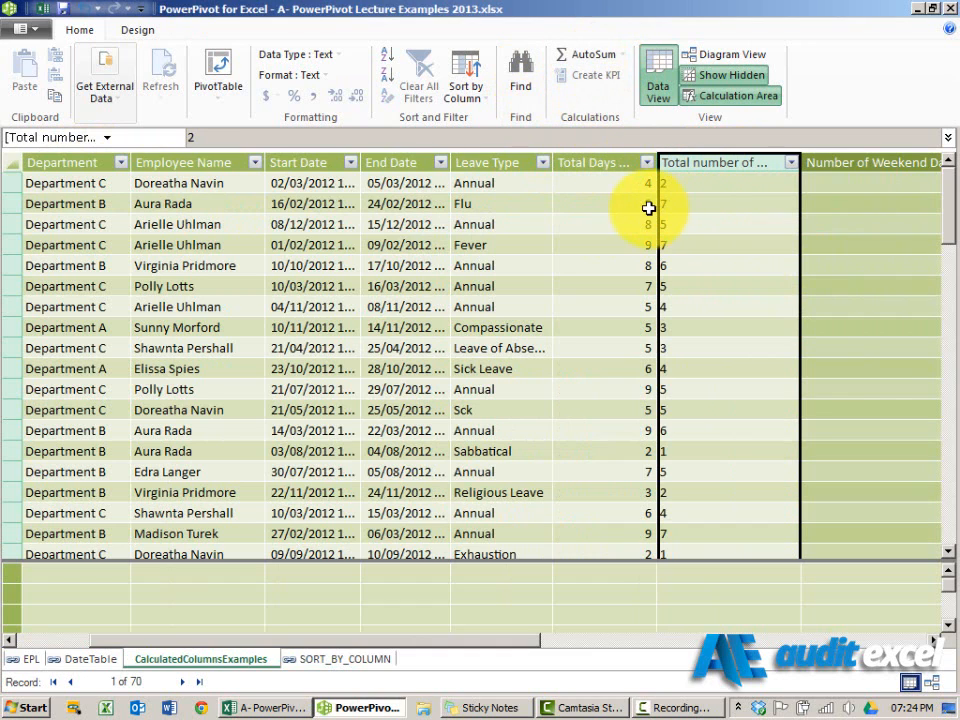
Add an AutoSum of the Total Days incl weekend and public holiday column and widen the column to show its full text
left_click(618, 180)
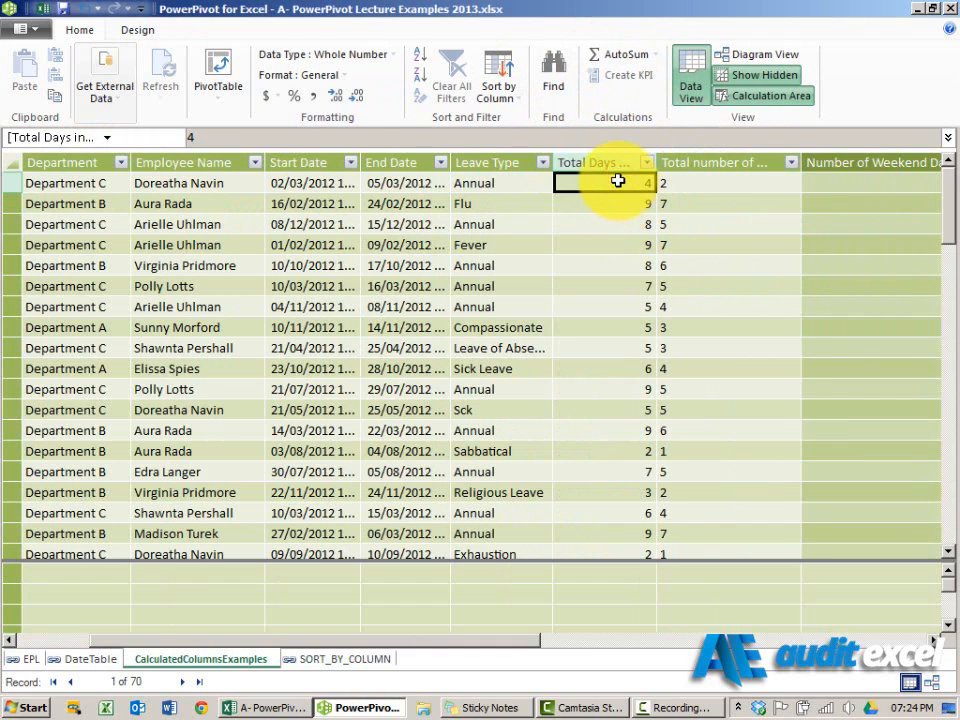
left_click(655, 56)
left_click(657, 56)
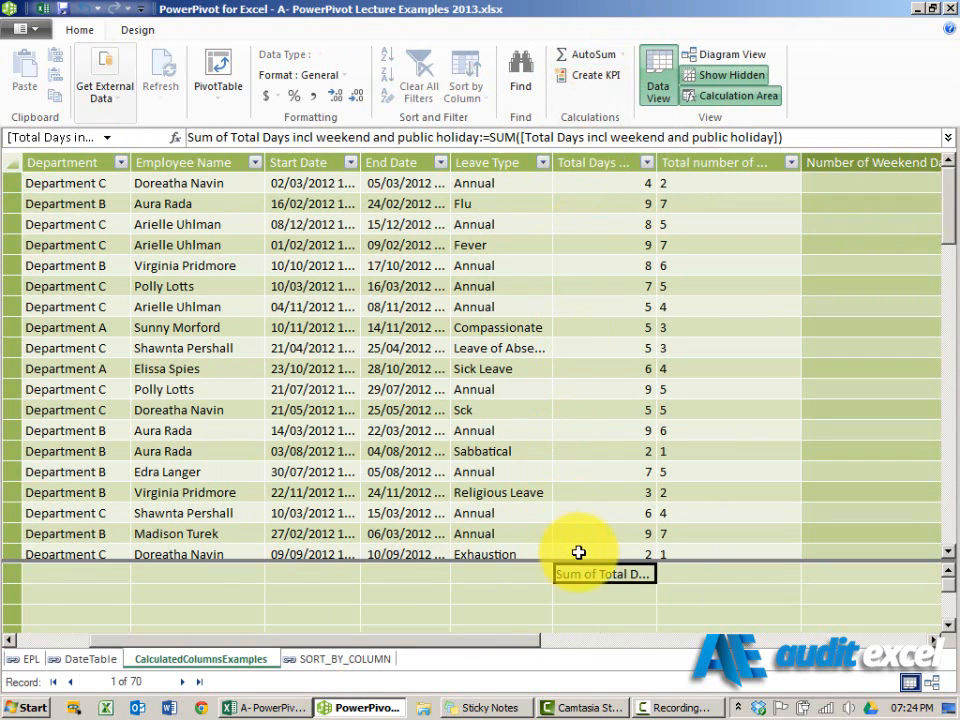
left_click_drag(659, 167, 936, 163)
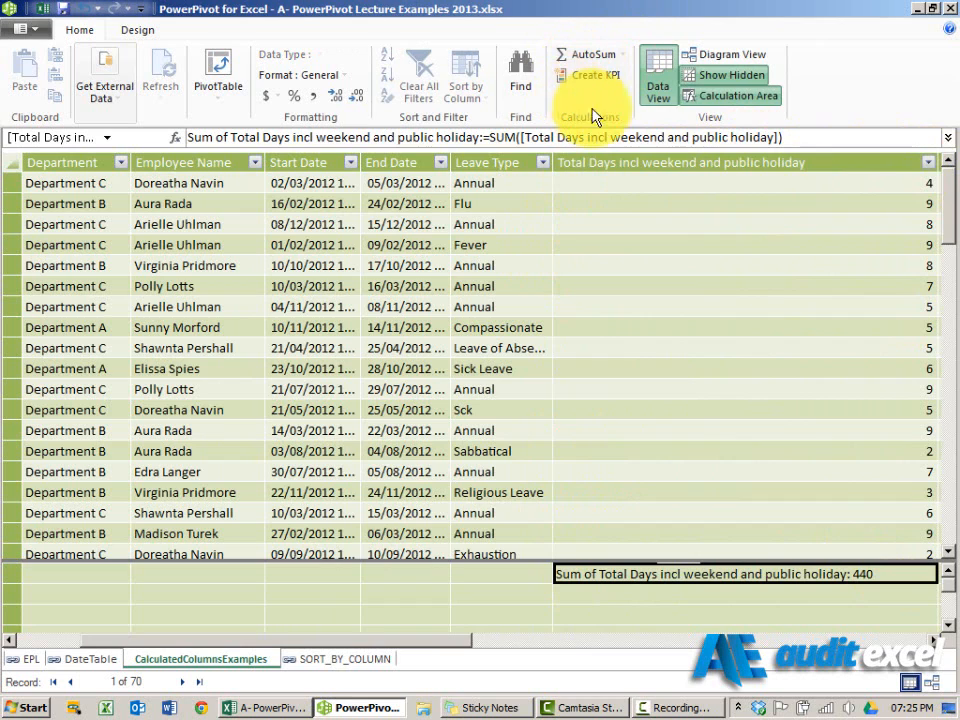
Toggle the display of hidden fields twice, and hide and restore the calculation area
left_click(719, 80)
left_click(724, 84)
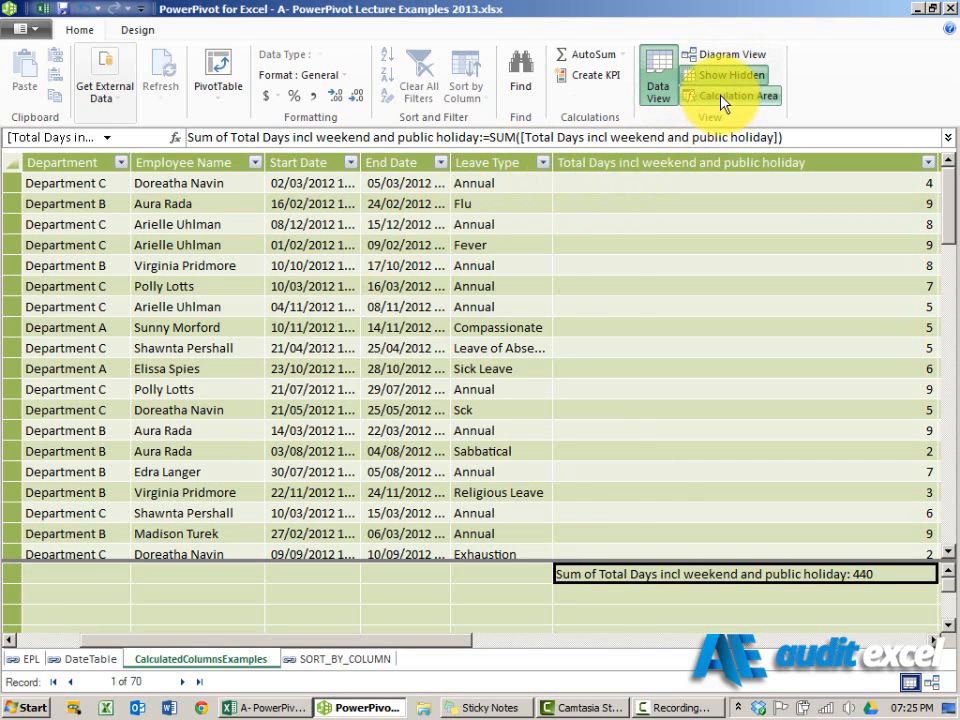
left_click(724, 98)
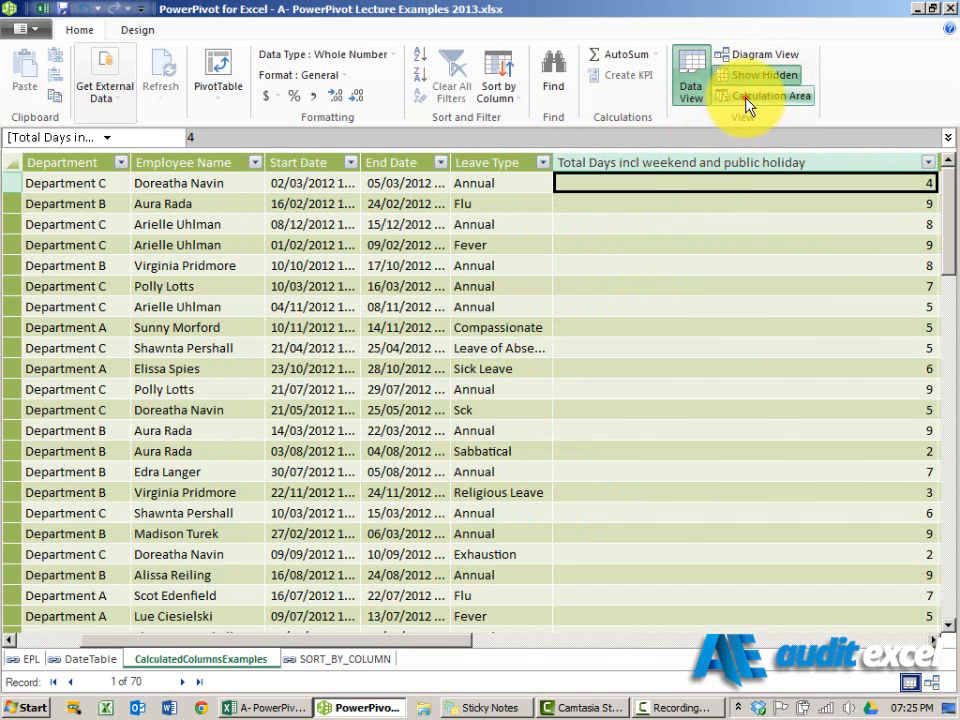
left_click(746, 99)
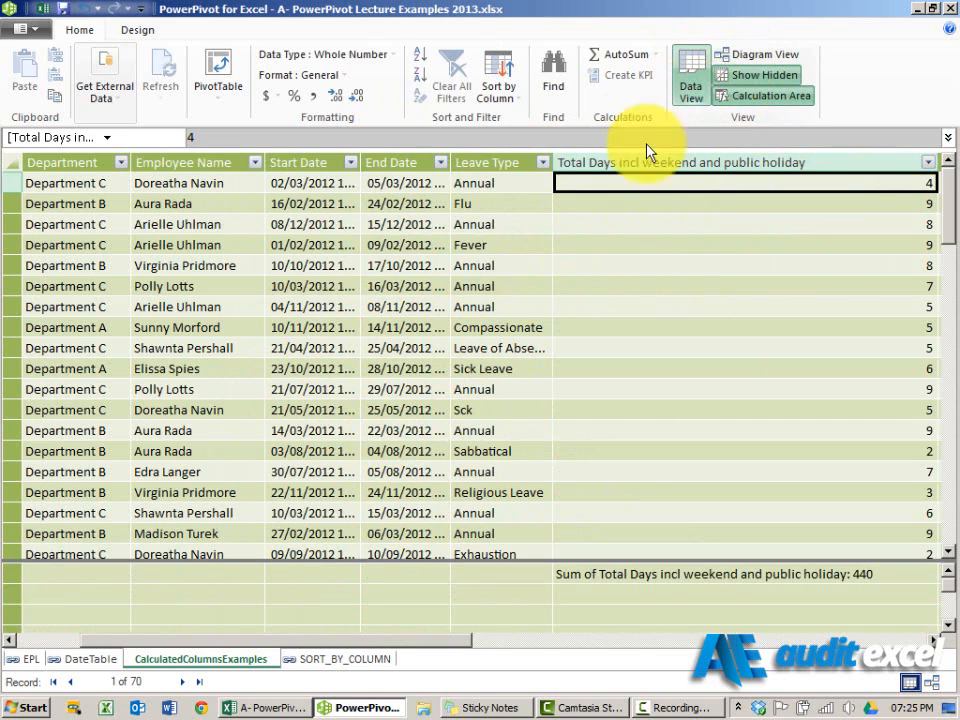
View the model's tables in Diagram View and return to Data View
left_click(742, 56)
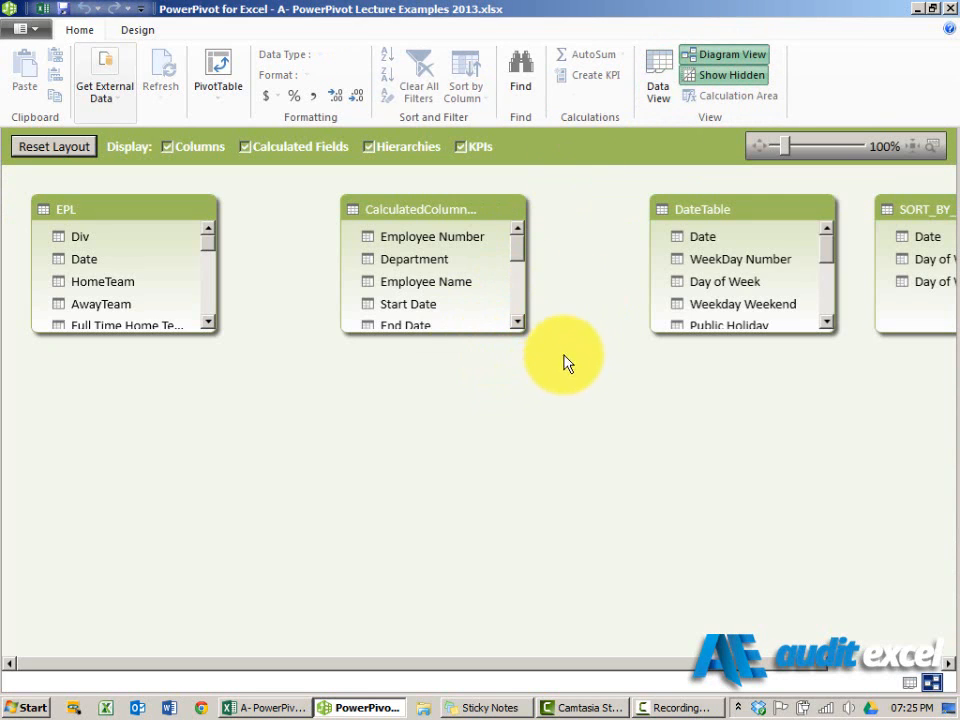
left_click(653, 65)
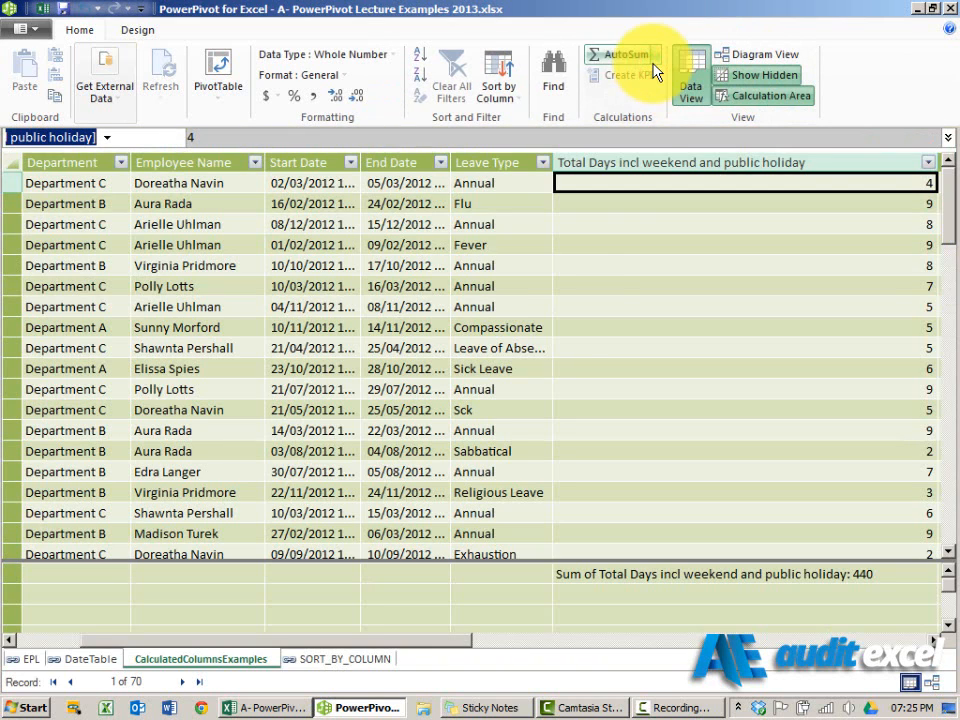